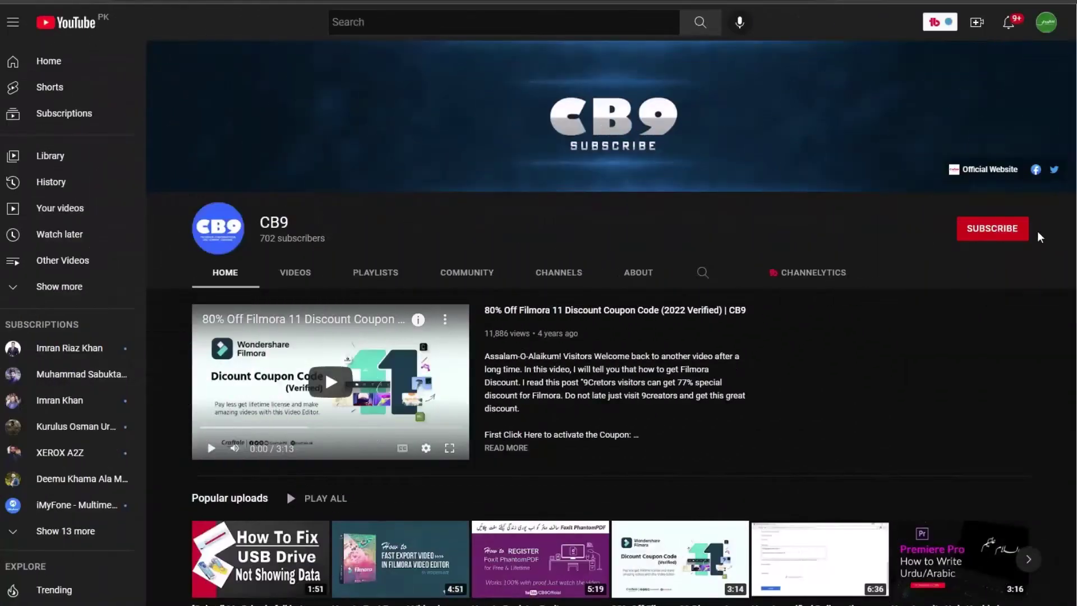
- Subscribe to the CB9 channel and turn on all notifications from the bell menu
left_click(1018, 233)
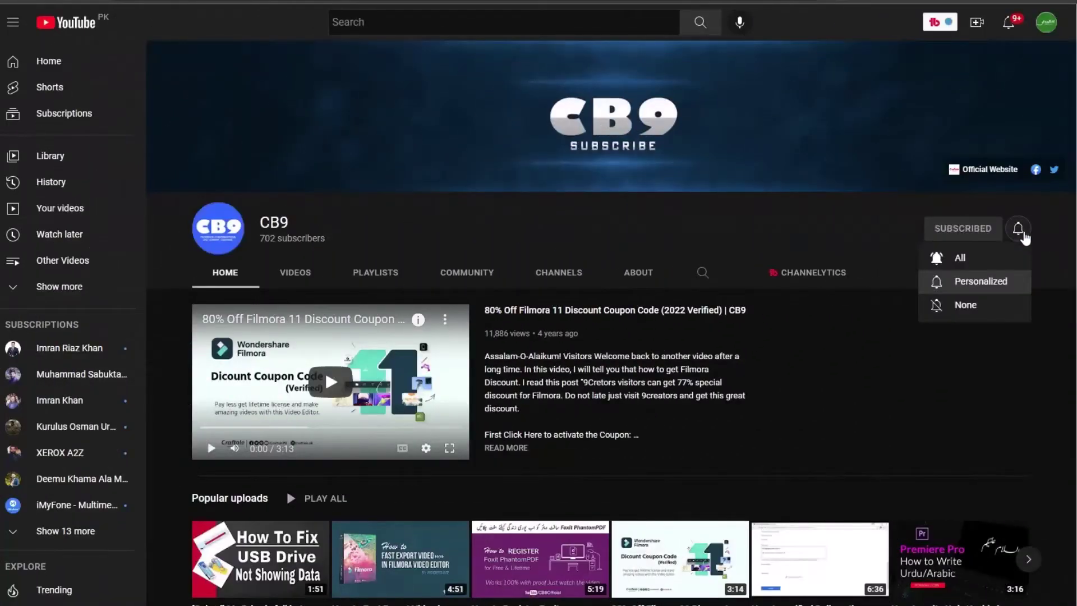
left_click(998, 271)
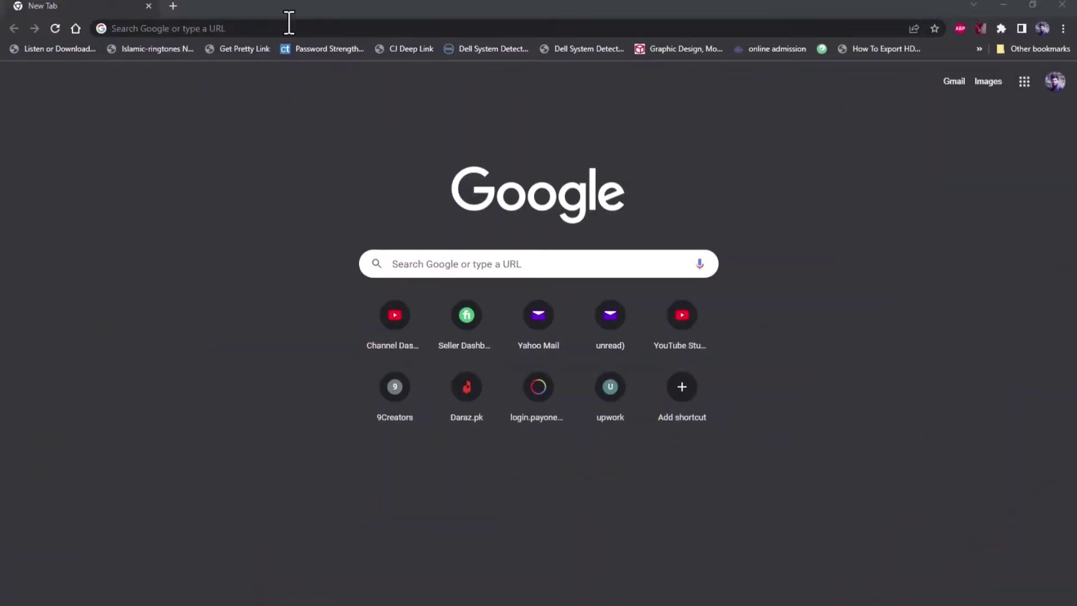
- Load the craftale.pk Wondershare Filmora coupon page from the pasted address
left_click(288, 23)
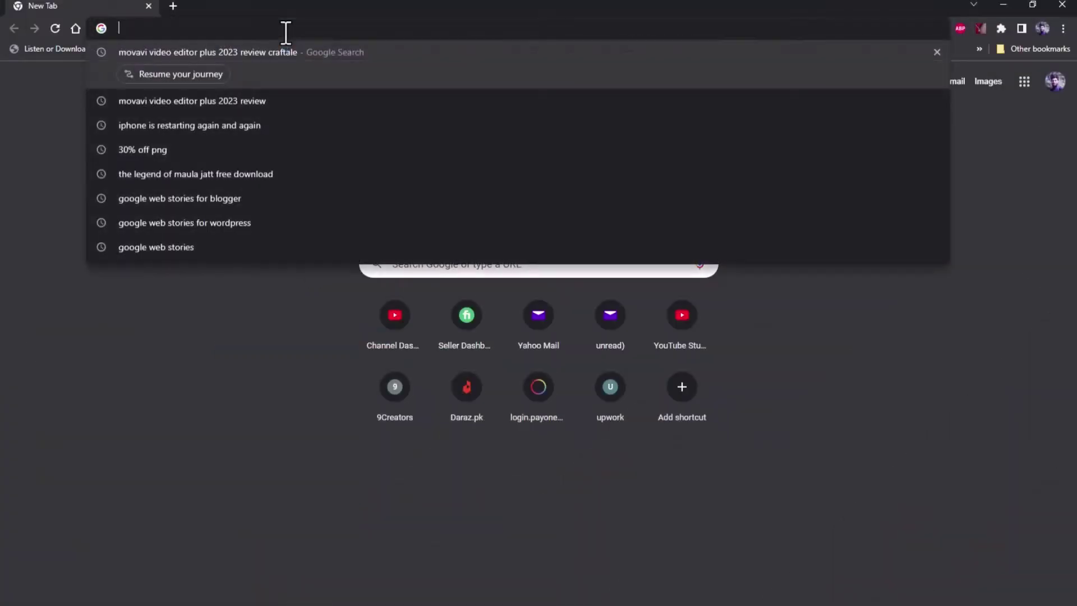
type("https://craftale.pk/coupons/wondershare-filmora-discount-coupon-code-2022/")
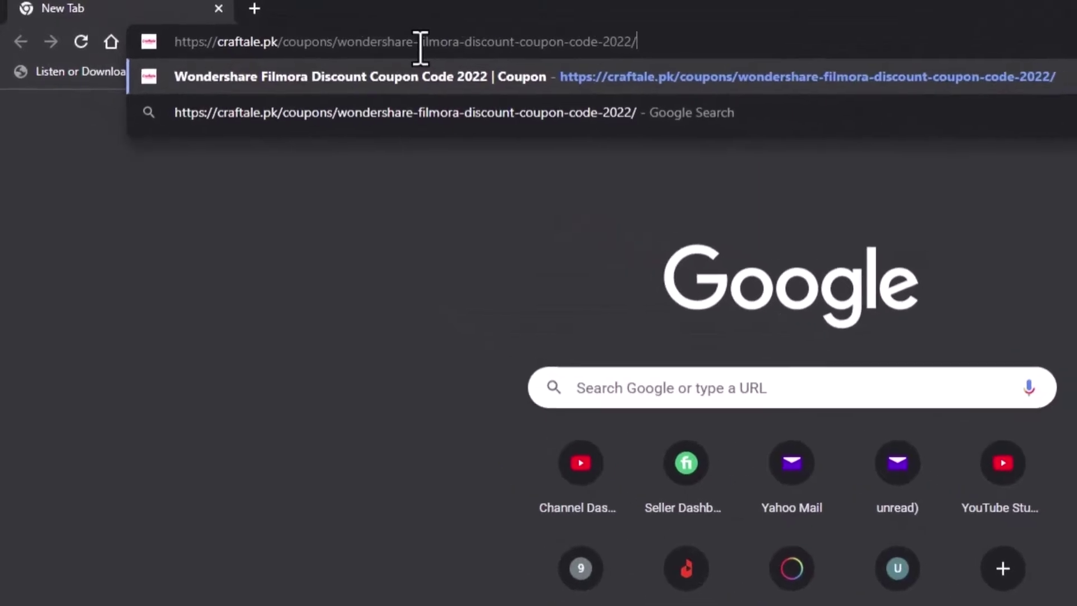
key("Return")
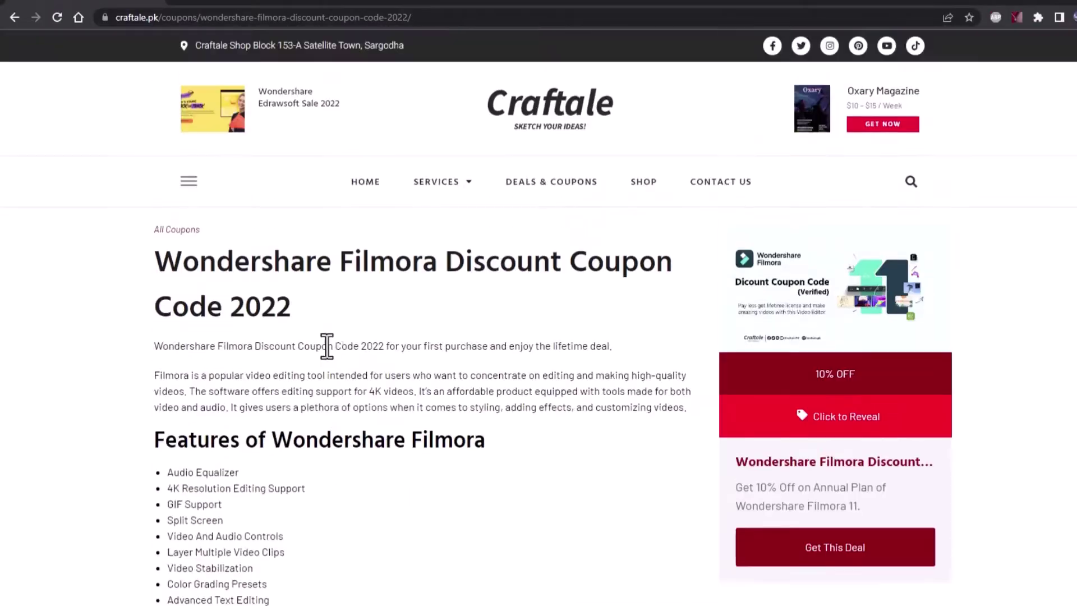
scroll(308, 181, "down", 5)
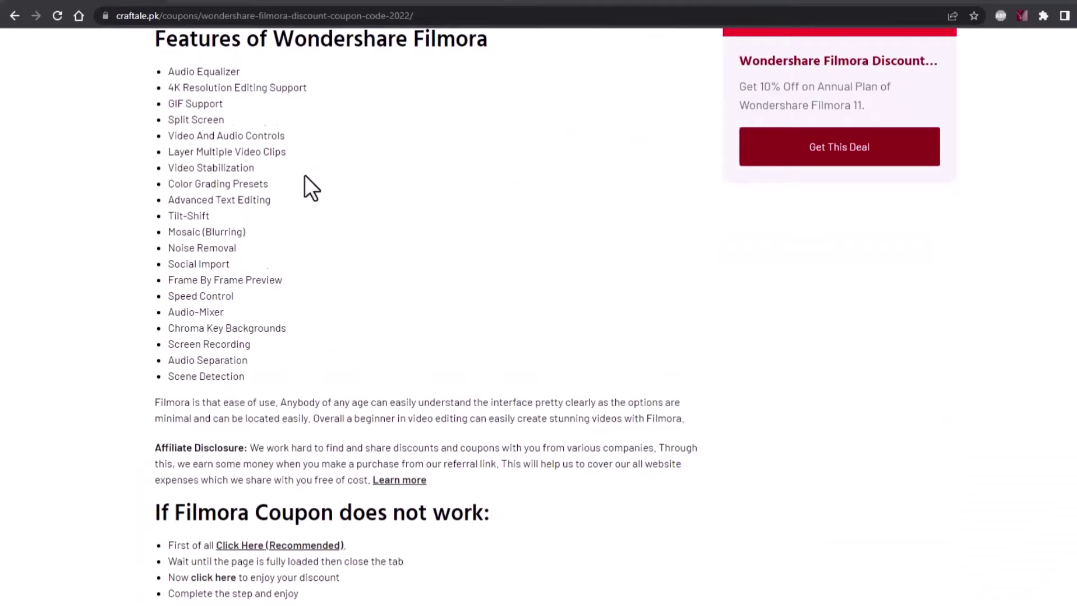
scroll(308, 181, "down", 4)
scroll(155, 215, "up", 1)
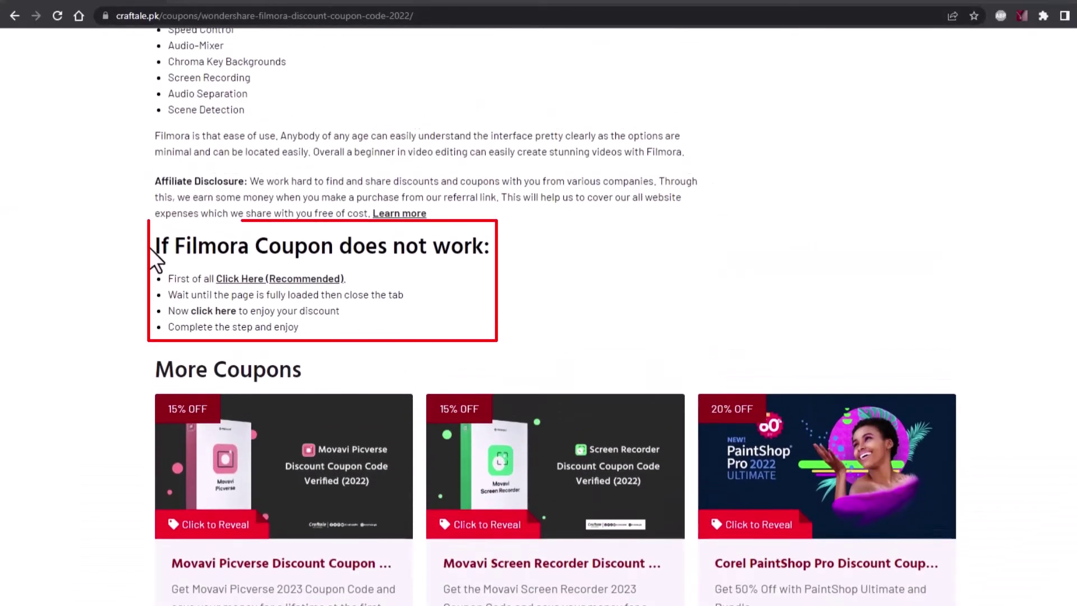
- Highlight the 'If Filmora Coupon does not work' heading and bring up options for the recommended link
left_click_drag(154, 252, 506, 254)
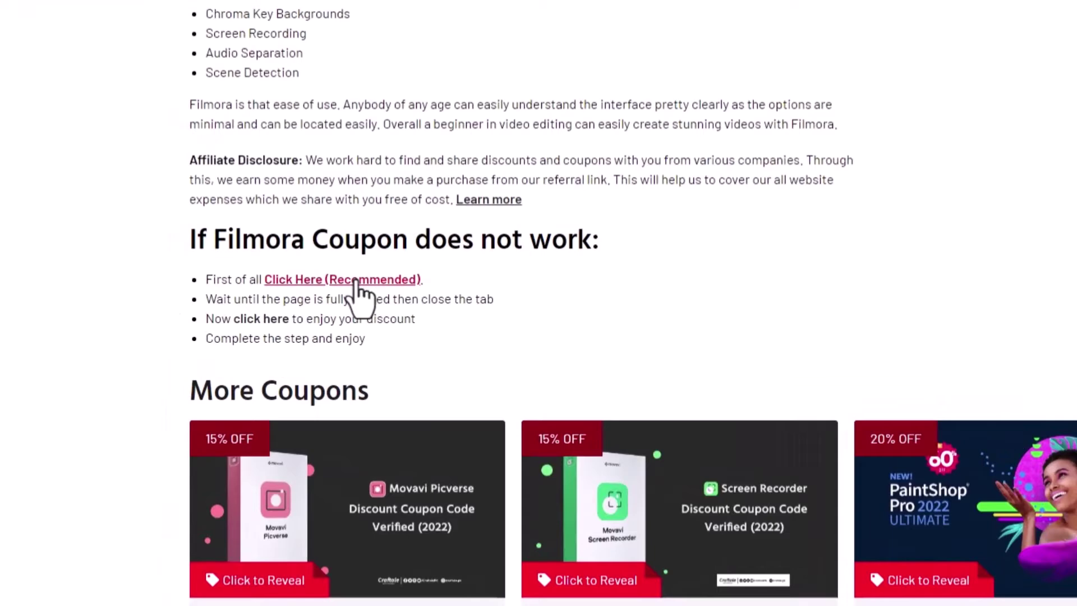
right_click(362, 286)
- Follow the Click Here (Recommended) link to the Filmora site, then close that tab
left_click(391, 292)
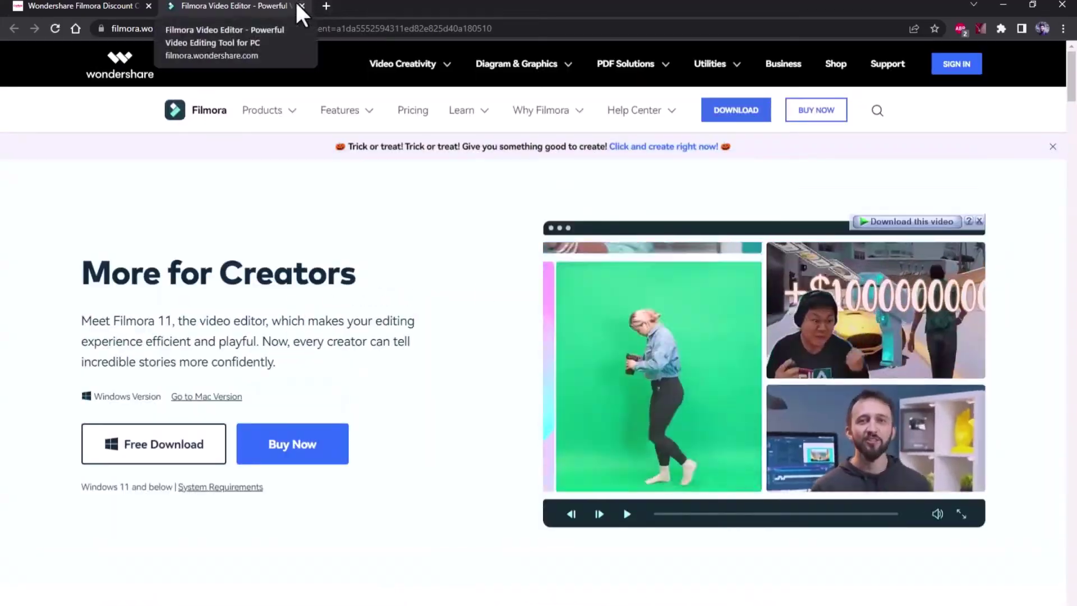
left_click(302, 6)
- Reload into the Wondershare checkout and highlight the order summary with $16.00 discount and $68.94 total
left_click(54, 27)
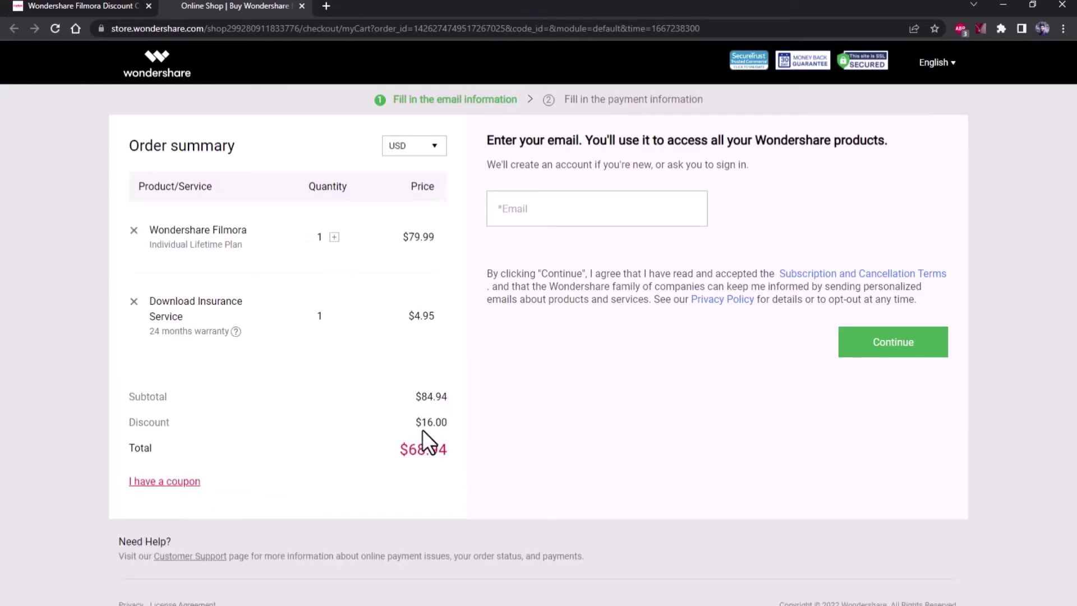
left_click_drag(472, 414, 421, 341)
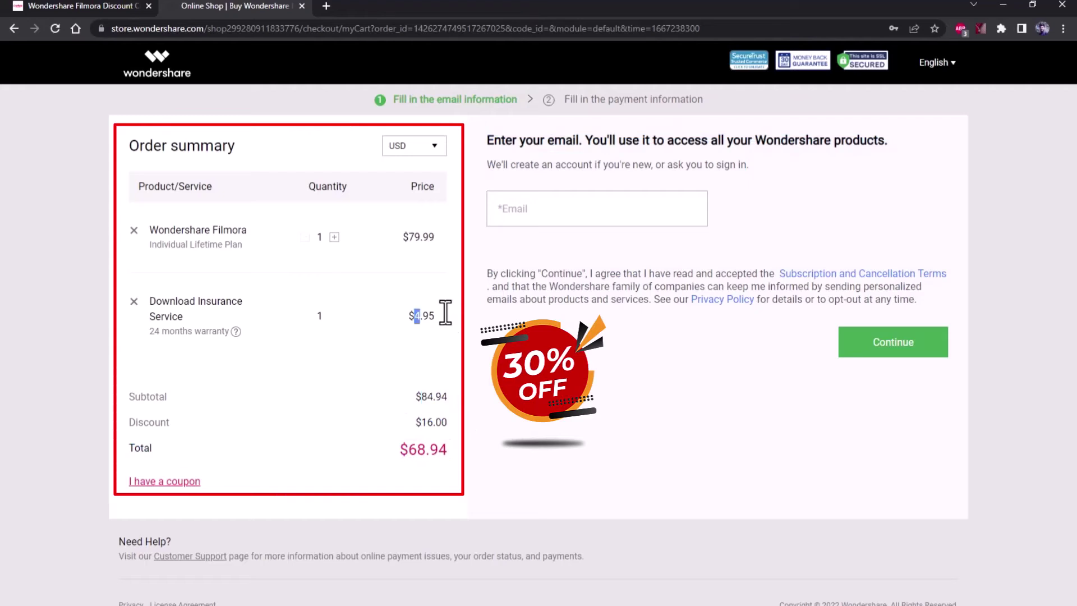